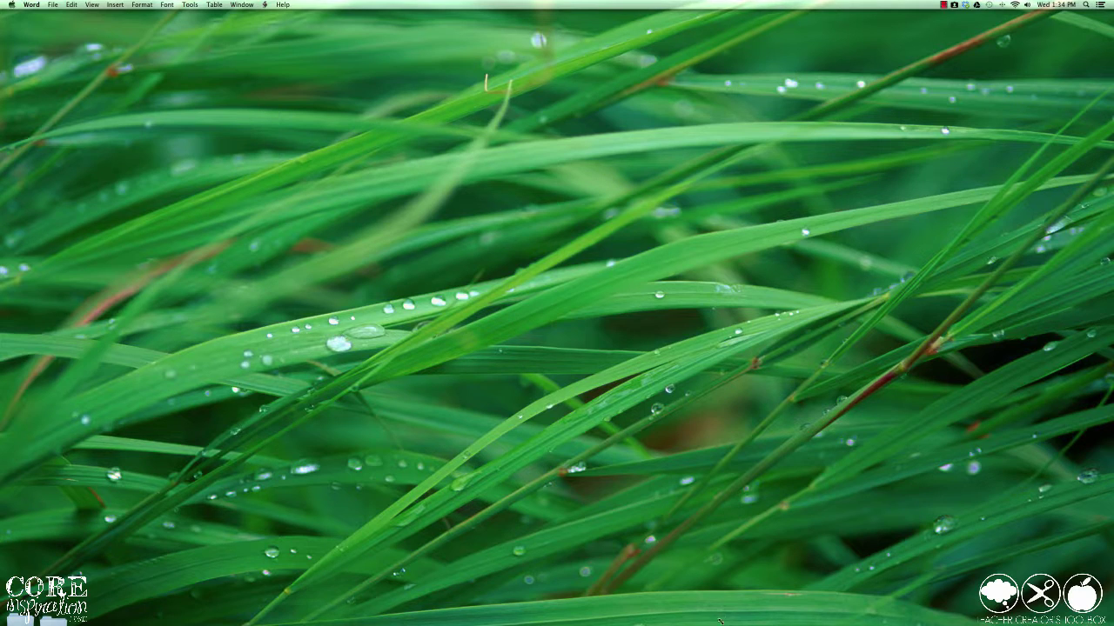
# Leave the slideshow after the 'Inactive Links = Ineffective Links' slide and bring up the desktop Dock.
pyautogui.moveTo(722, 621)
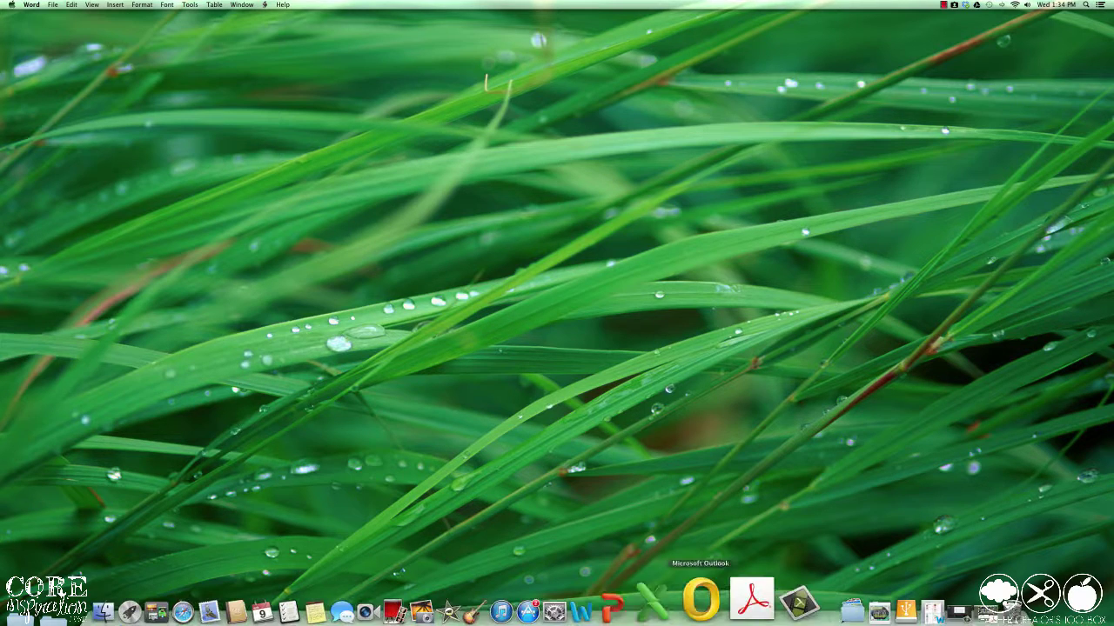
# Launch Acrobat with the Quadrilaterals task card PDF and jump to its last page, page 18.
pyautogui.click(736, 600)
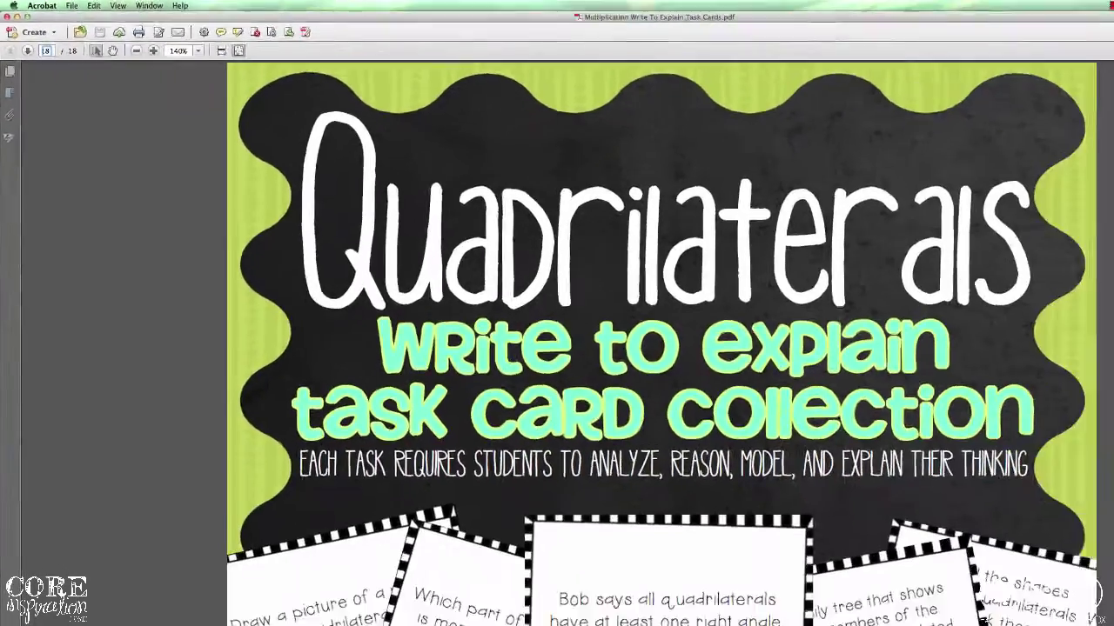
pyautogui.press('Return')
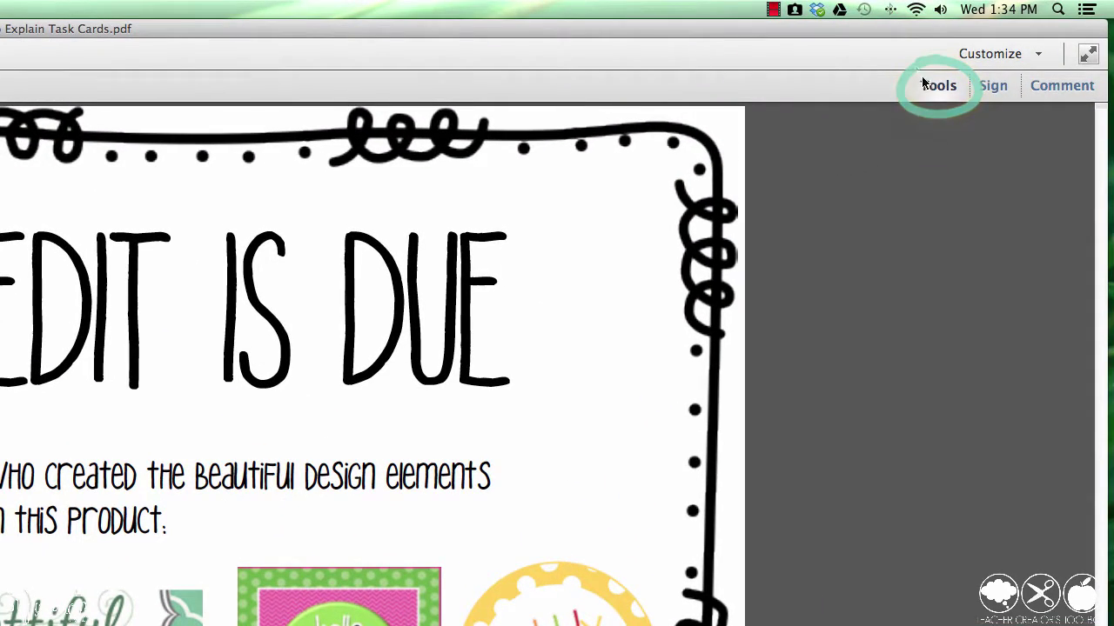
# Turn on Add or Edit Link from the Content Editing tools on the credits page.
pyautogui.click(924, 81)
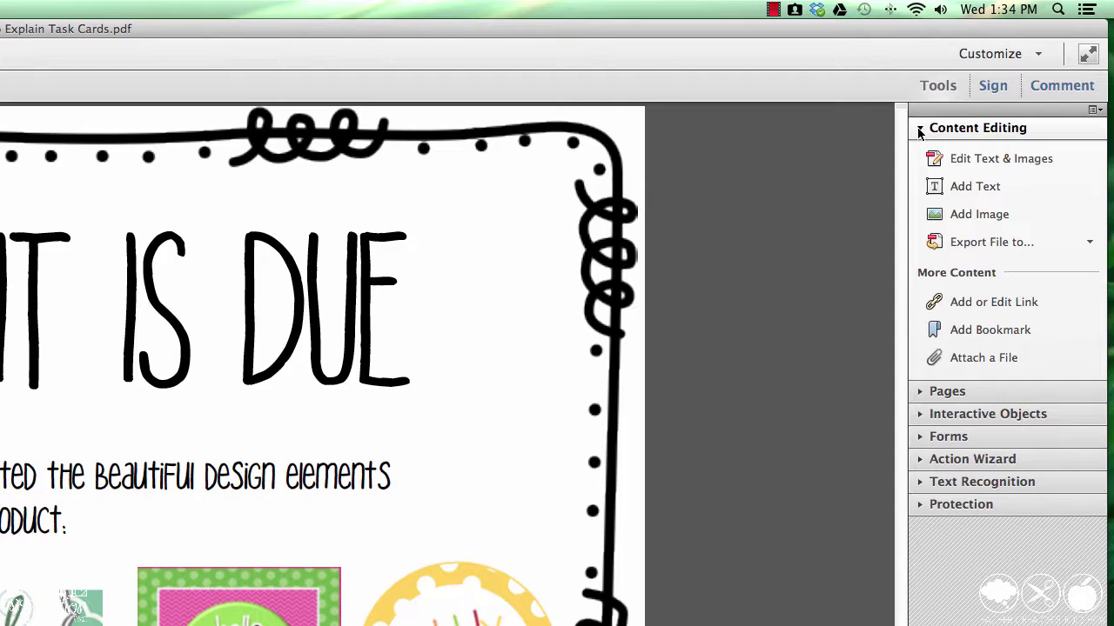
pyautogui.click(920, 128)
pyautogui.click(920, 129)
pyautogui.click(975, 310)
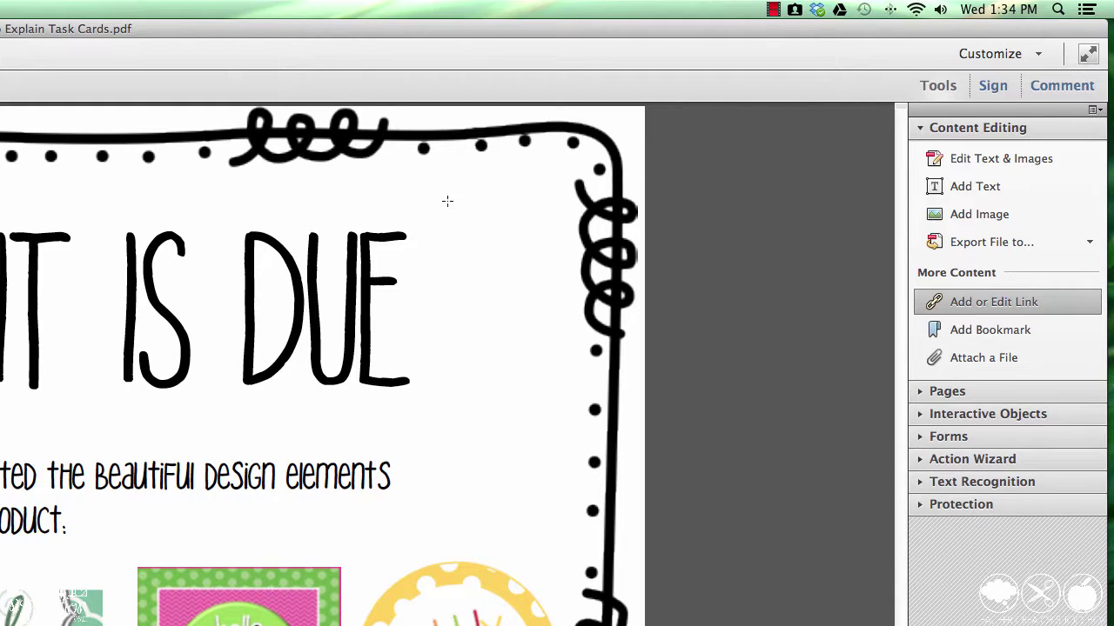
pyautogui.click(396, 251)
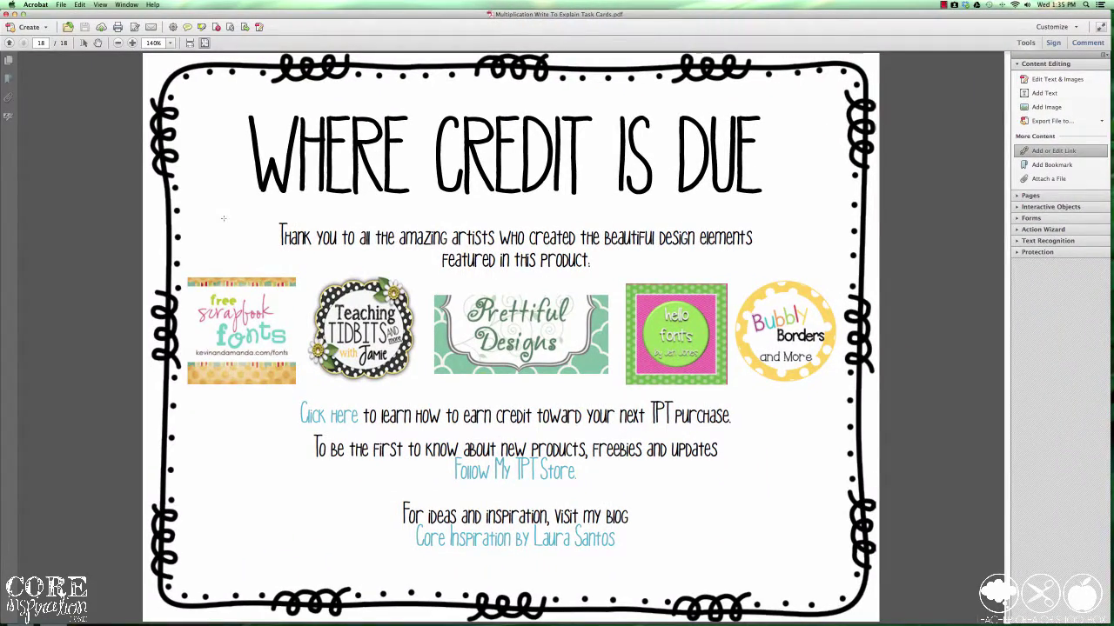
# Draw a link rectangle over the free scrapbook fonts logo.
pyautogui.moveTo(185, 275); pyautogui.dragTo(298, 385)
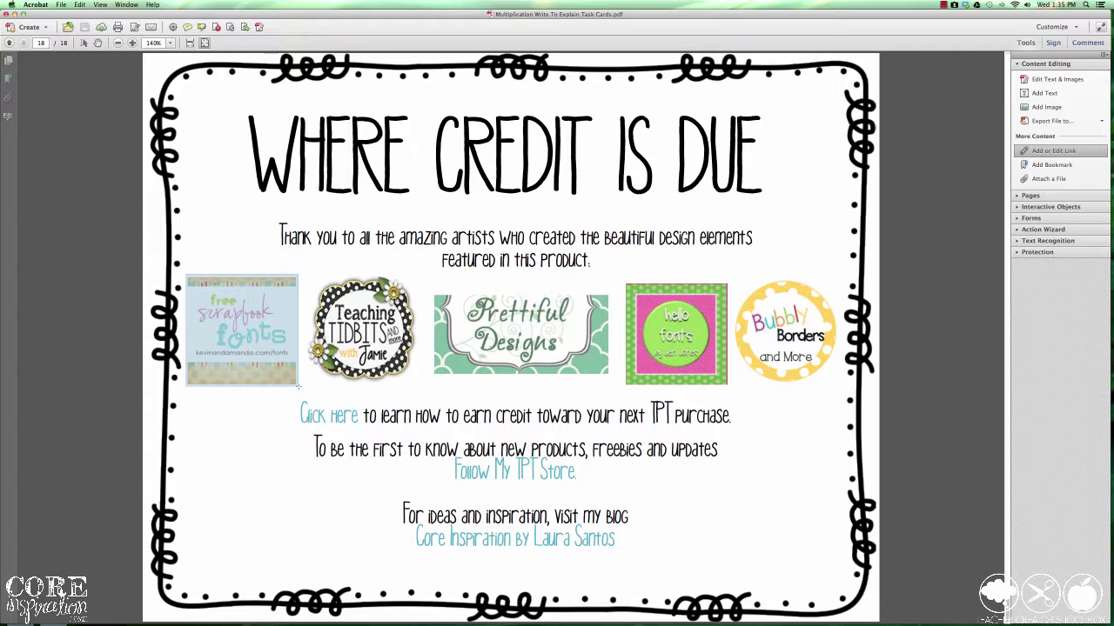
pyautogui.moveTo(298, 386); pyautogui.dragTo(299, 386)
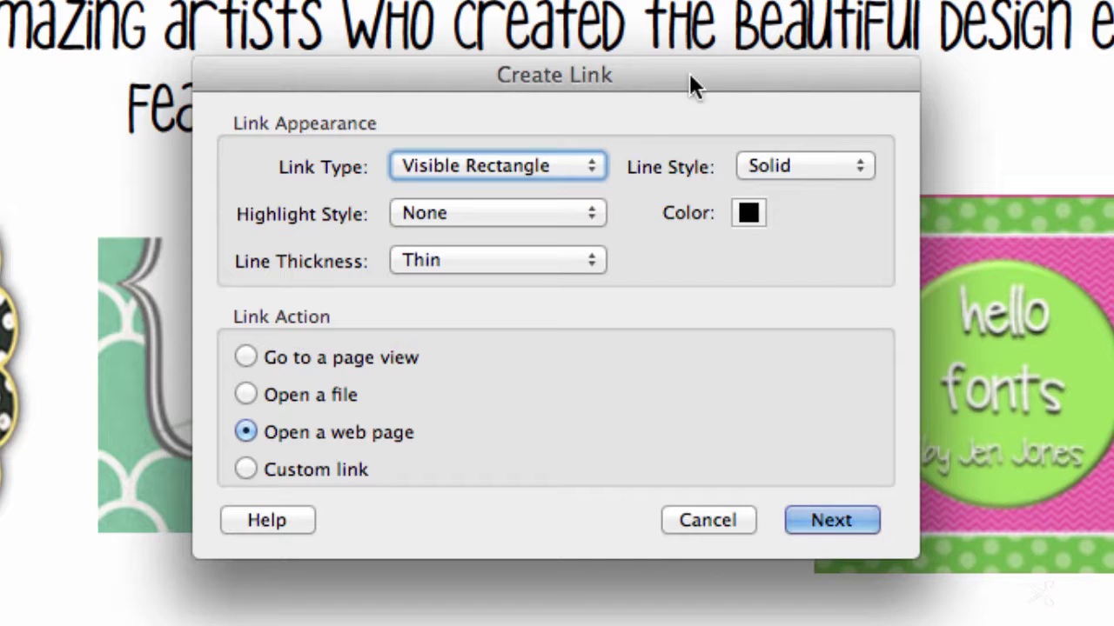
# Set the link type to Invisible Rectangle with highlight style None.
pyautogui.click(586, 172)
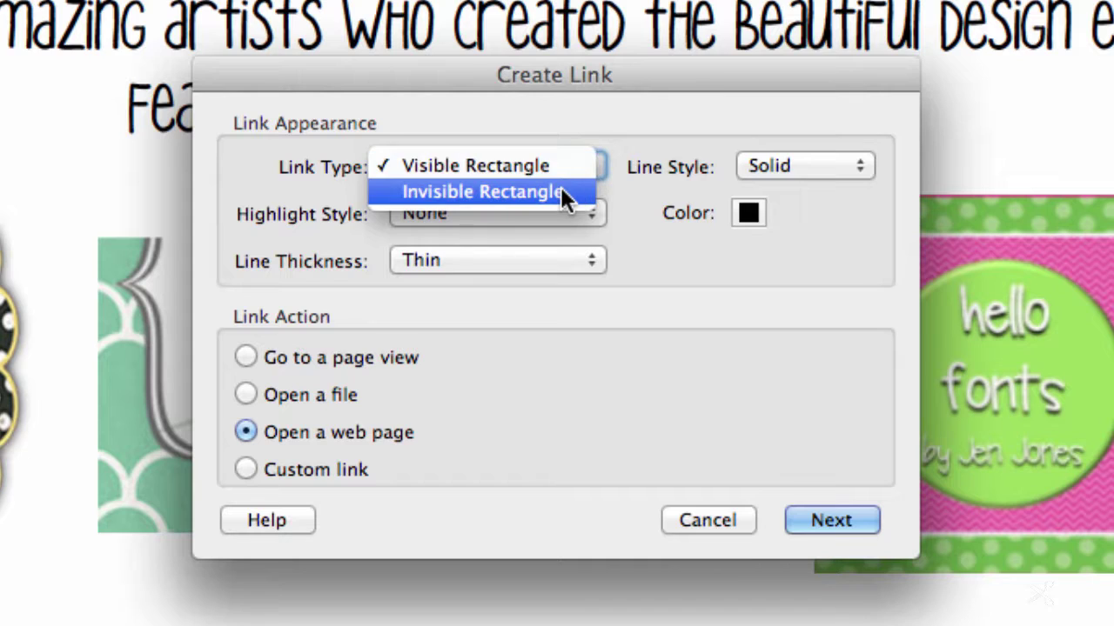
pyautogui.click(561, 191)
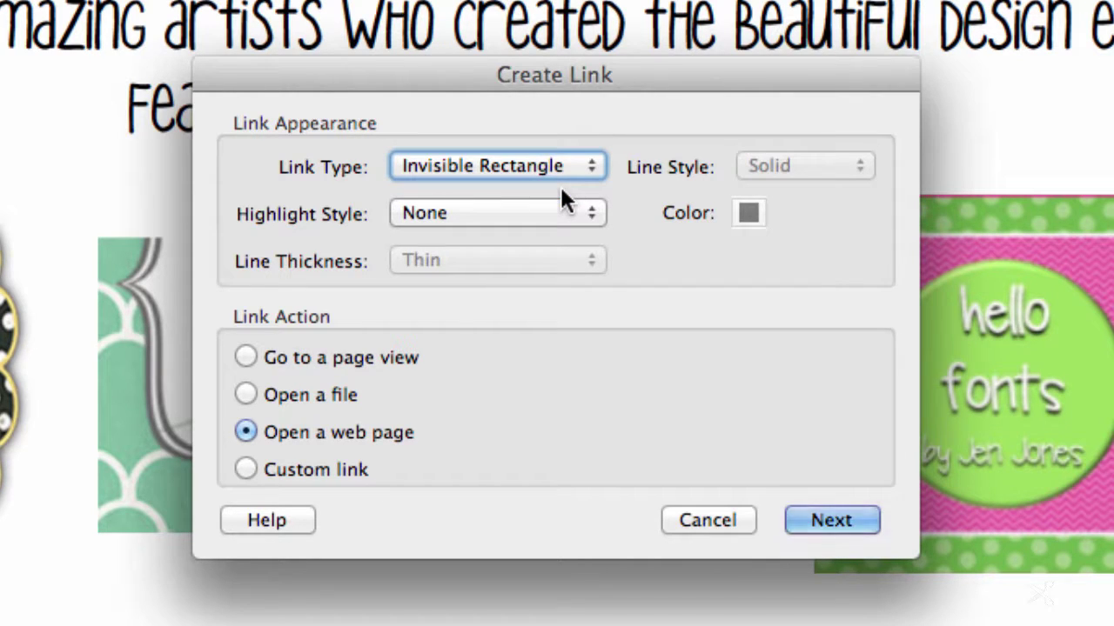
pyautogui.click(552, 212)
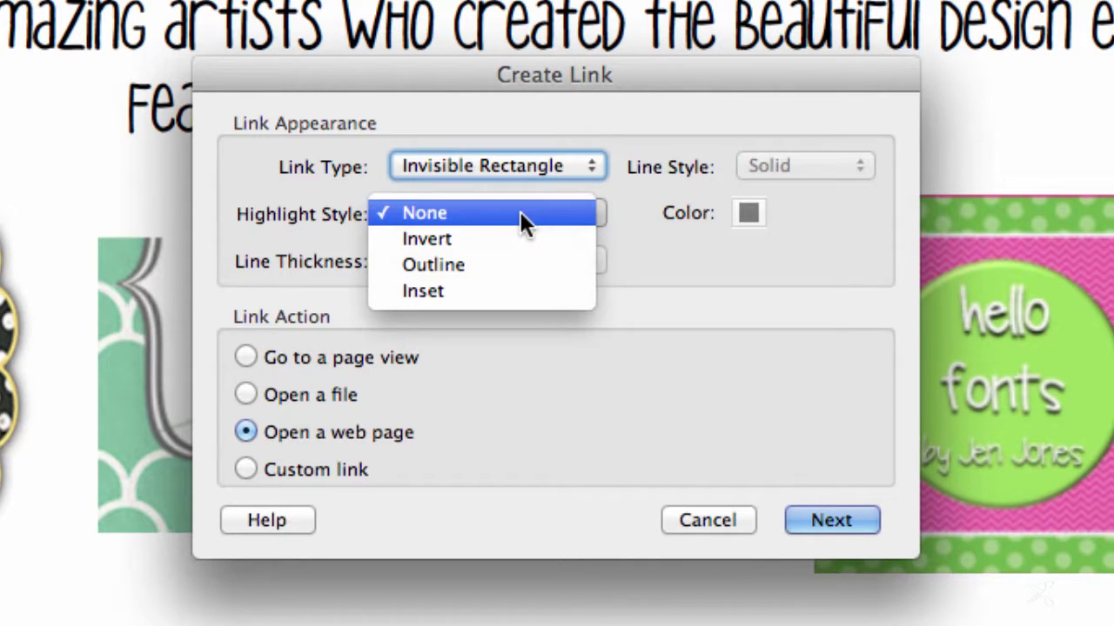
pyautogui.click(519, 212)
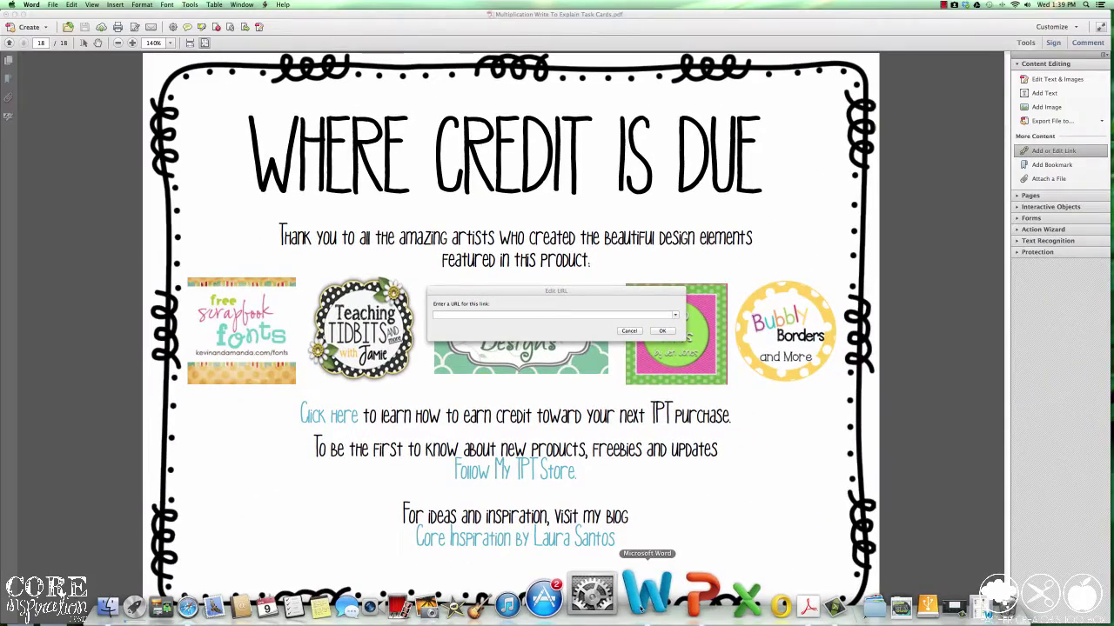
# Copy the scrapbook fonts URL from List of Contributors.docx and return to Acrobat's Edit URL prompt.
pyautogui.click(642, 609)
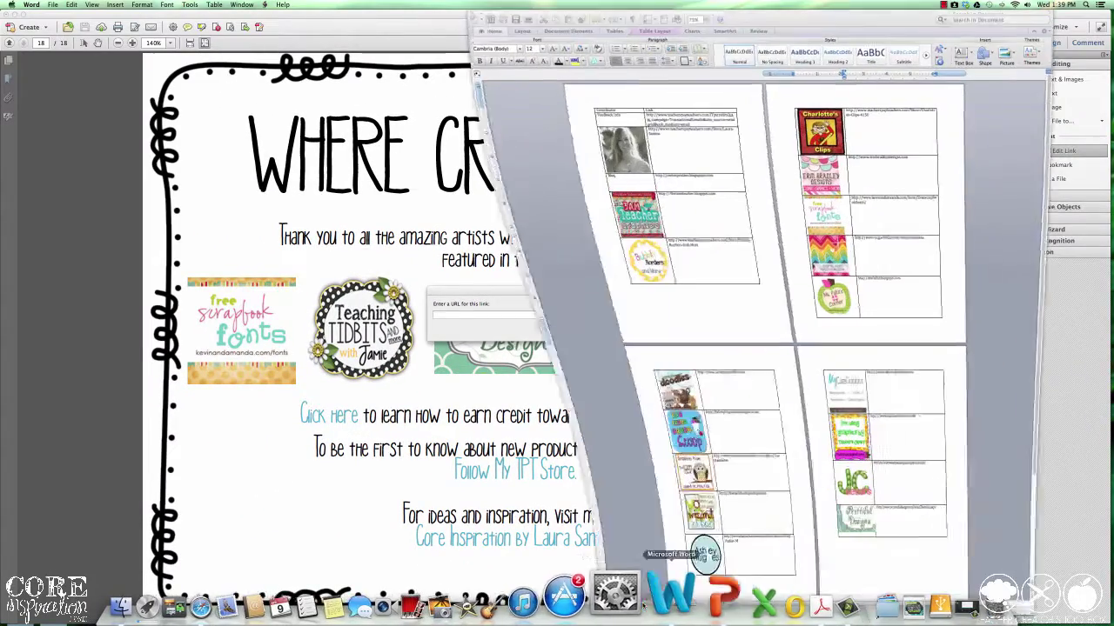
pyautogui.doubleClick(862, 210)
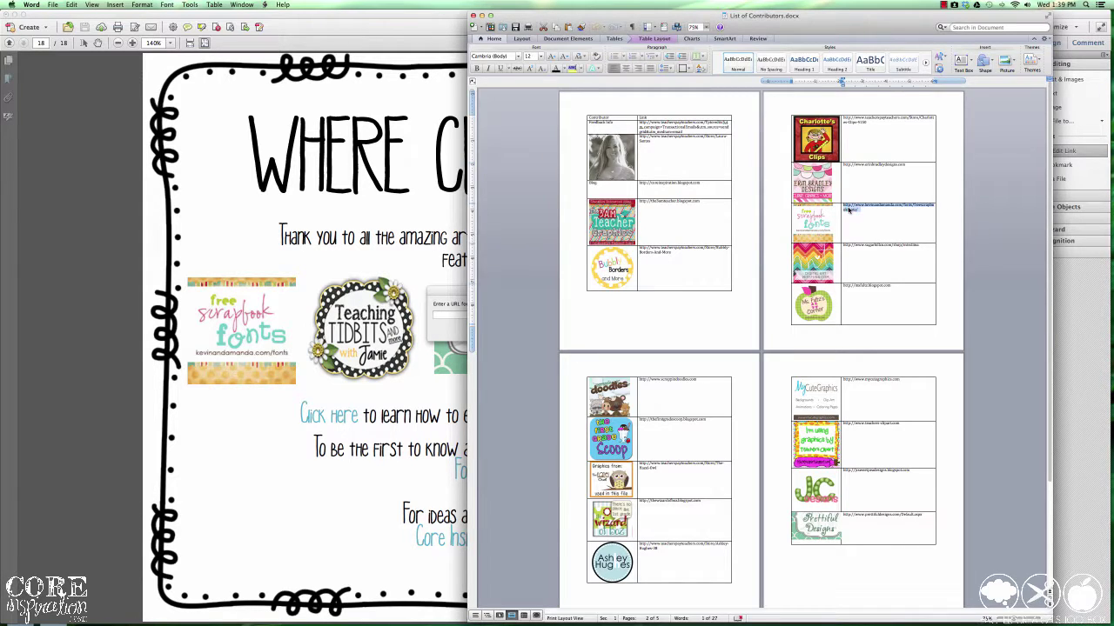
pyautogui.rightClick(849, 210)
pyautogui.click(856, 221)
pyautogui.click(457, 316)
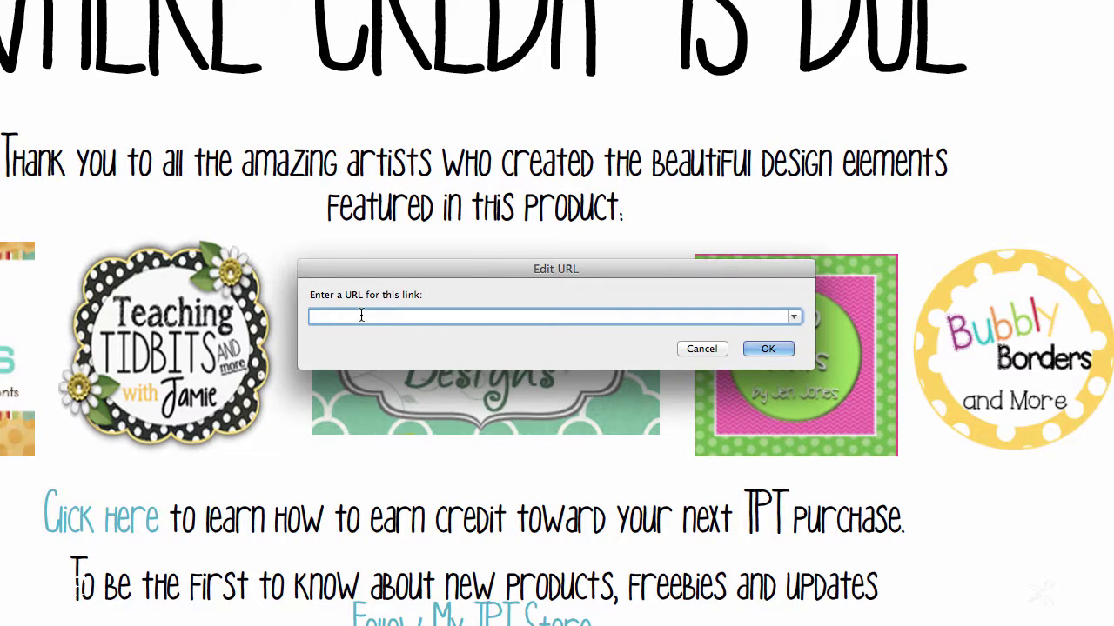
pyautogui.rightClick(421, 324)
pyautogui.click(455, 404)
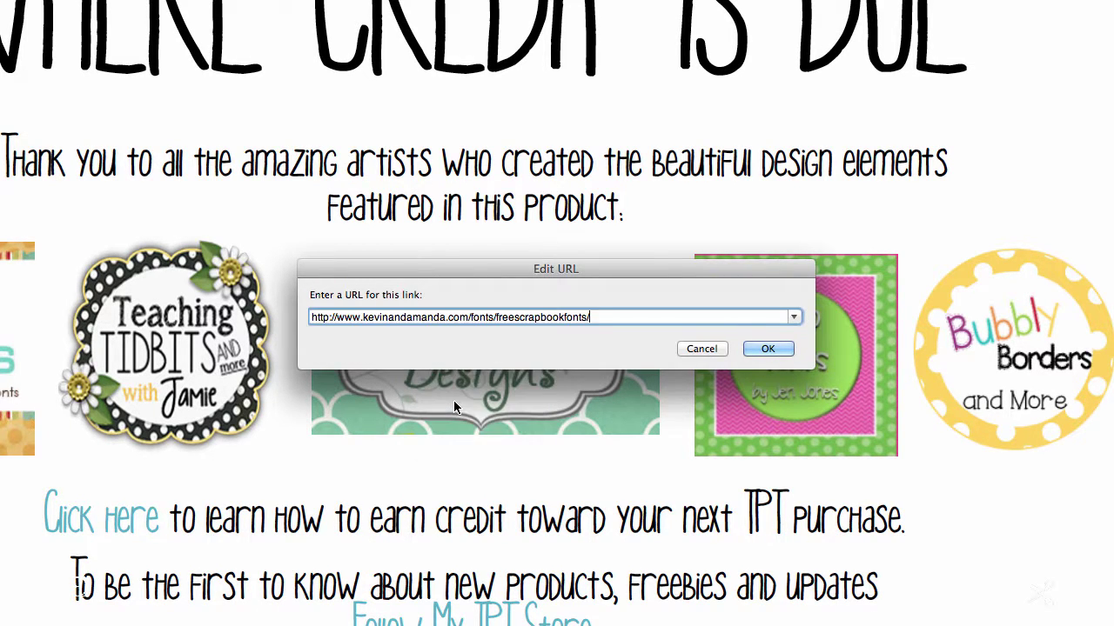
pyautogui.click(766, 350)
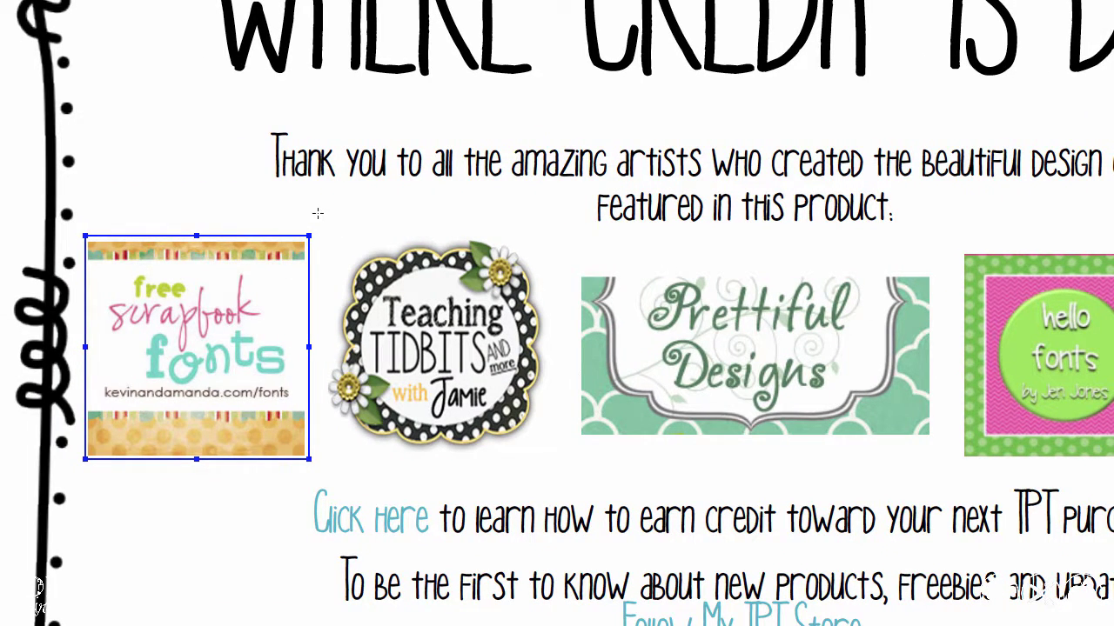
pyautogui.click(318, 213)
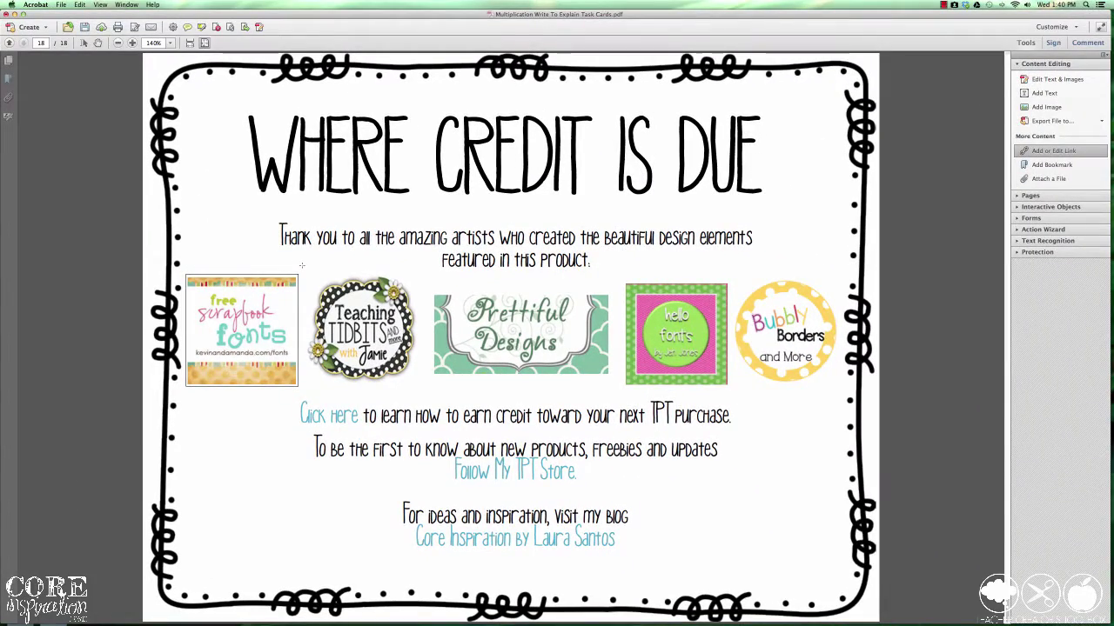
# Link the second logo to the Prettiful Designs web address copied from Word.
pyautogui.moveTo(308, 277); pyautogui.dragTo(442, 392)
pyautogui.press('Return')
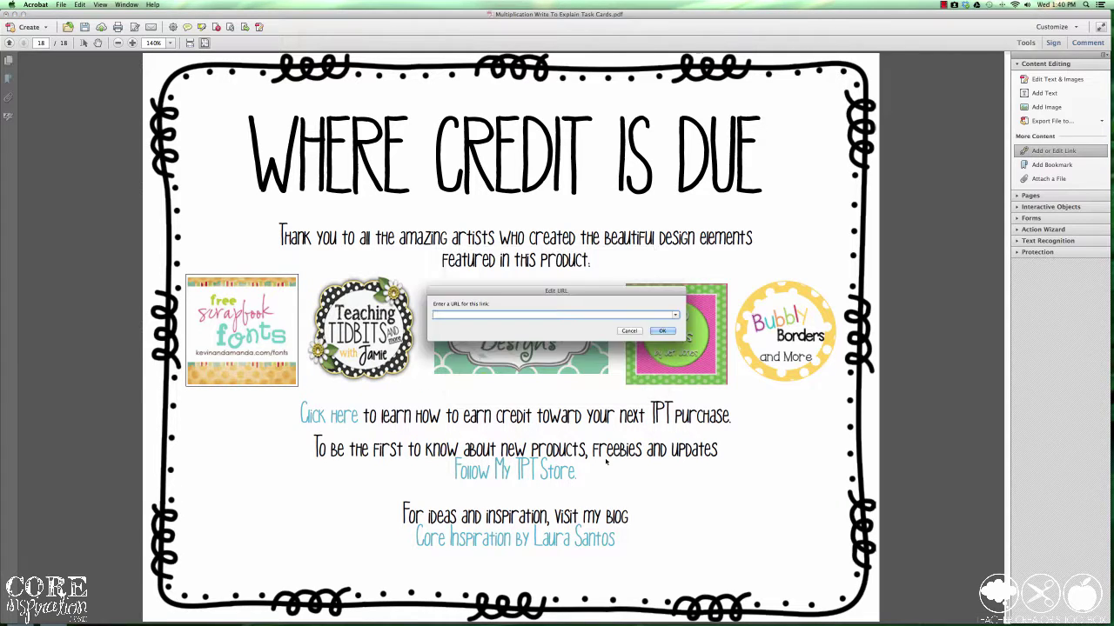
pyautogui.press('super+Tab')
pyautogui.scroll(-5, 698, 335)
pyautogui.press('super+Tab')
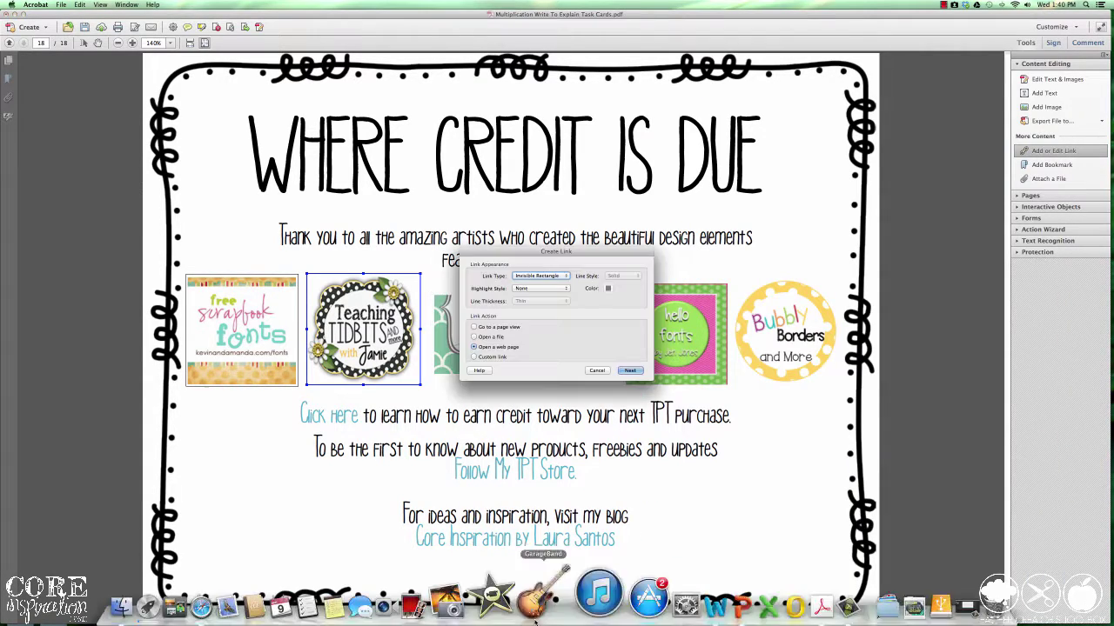
pyautogui.press('super+Tab')
pyautogui.scroll(-3, 696, 348)
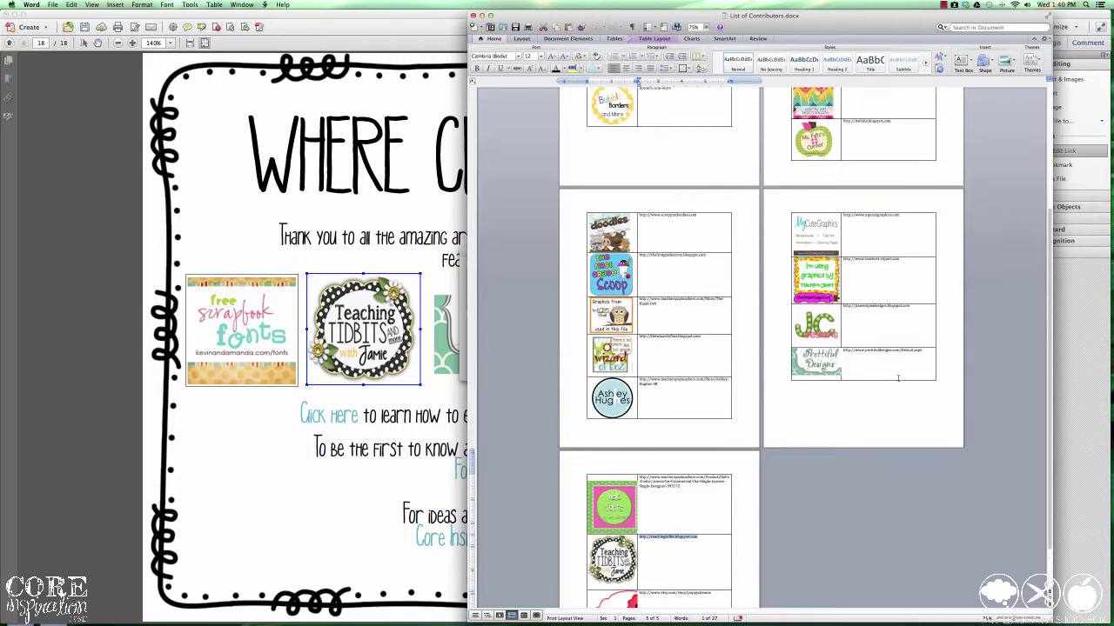
pyautogui.press('super+Tab')
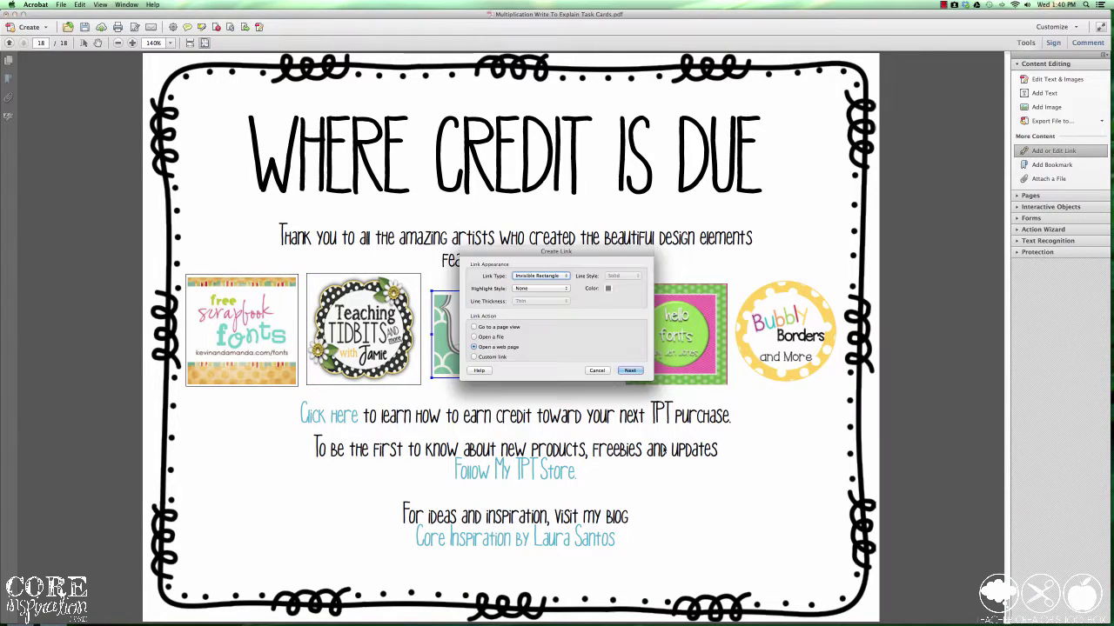
pyautogui.click(630, 371)
pyautogui.press('super+Tab')
pyautogui.press('super+c')
pyautogui.press('super+Tab')
pyautogui.press('super+v')
pyautogui.press('Return')
# Link the hello fonts logo to its web address from the contributor list.
pyautogui.moveTo(620, 280); pyautogui.dragTo(730, 389)
pyautogui.click(630, 371)
pyautogui.press('super+Tab')
pyautogui.scroll(2, 696, 348)
pyautogui.press('super+c')
pyautogui.press('super+Tab')
pyautogui.press('super+v')
pyautogui.press('Return')
# Link the Bubbly Borders logo to its web address from the contributor list.
pyautogui.moveTo(733, 280); pyautogui.dragTo(839, 388)
pyautogui.click(630, 370)
pyautogui.press('super+Tab')
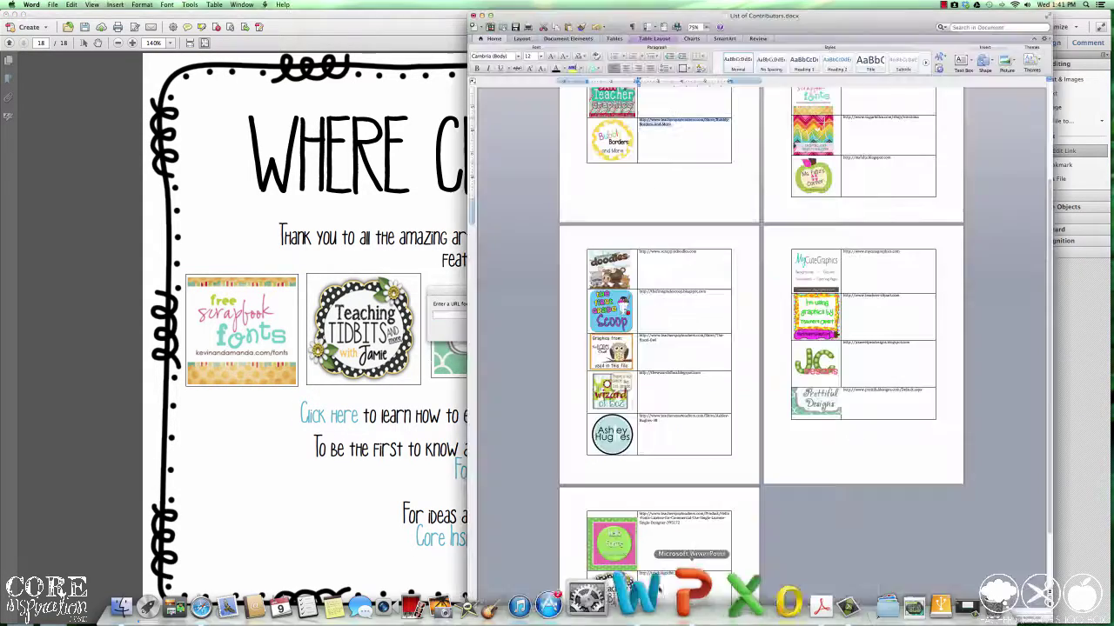
pyautogui.scroll(2, 559, 200)
pyautogui.press('super+c')
pyautogui.press('super+Tab')
pyautogui.press('super+v')
pyautogui.press('Return')
# Link the blue 'Click here' text to its web address from the contributor list.
pyautogui.moveTo(296, 402); pyautogui.dragTo(364, 428)
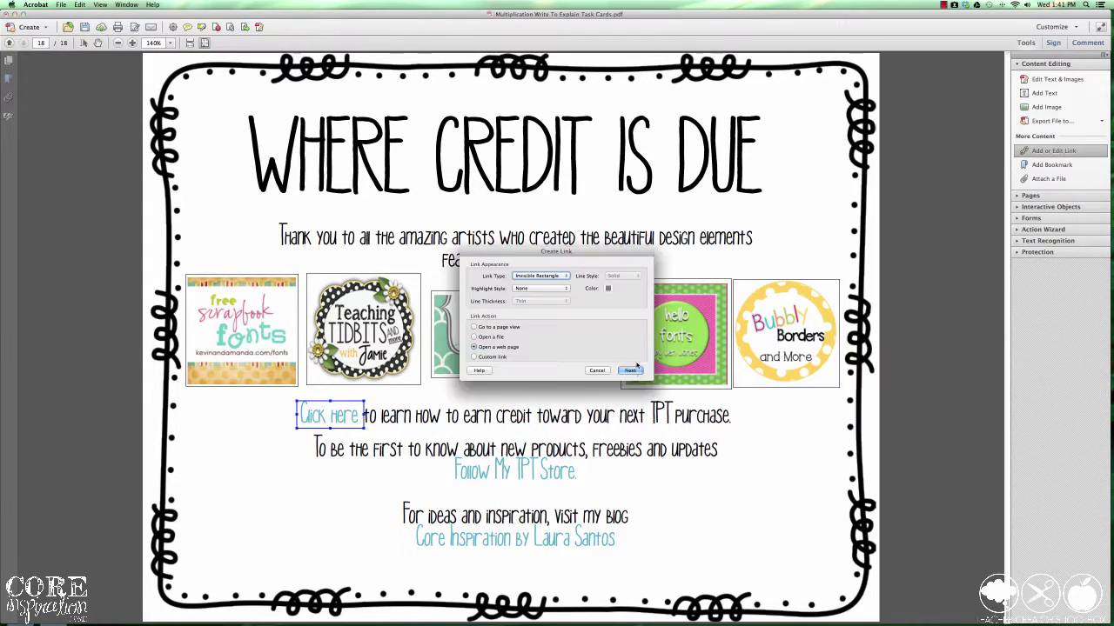
pyautogui.click(630, 371)
pyautogui.press('super+Tab')
pyautogui.moveTo(638, 136); pyautogui.dragTo(651, 141)
pyautogui.press('super+c')
pyautogui.press('super+Tab')
pyautogui.press('super+v')
pyautogui.press('Return')
# Link the Follow My TPT Store line to its web address from the contributor list.
pyautogui.moveTo(378, 390); pyautogui.dragTo(584, 415)
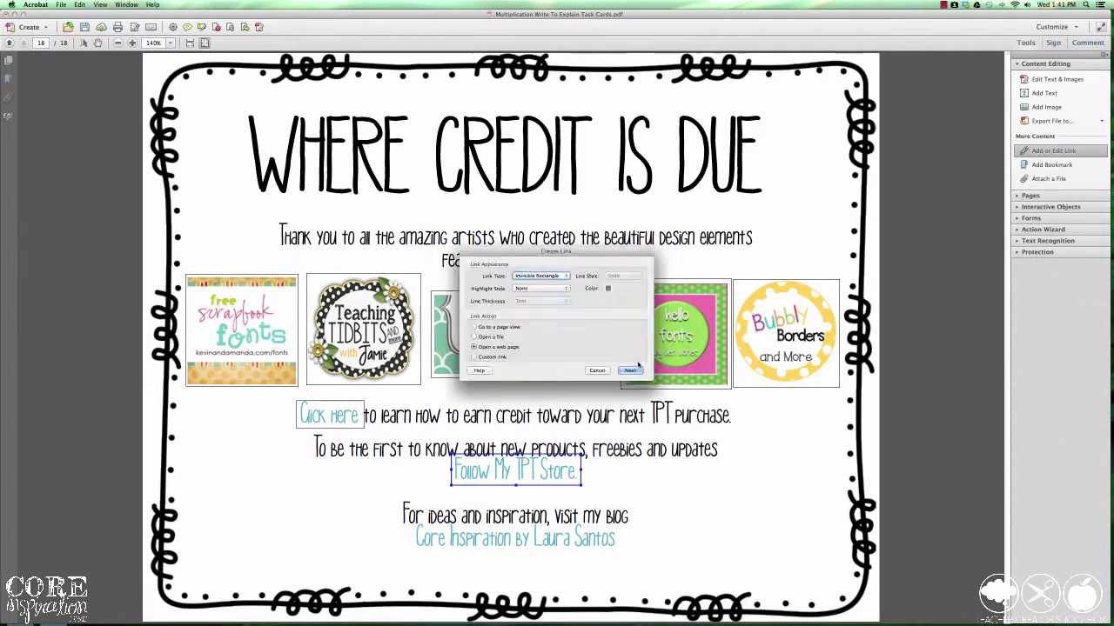
pyautogui.click(630, 371)
pyautogui.press('super+Tab')
pyautogui.moveTo(638, 183); pyautogui.dragTo(700, 183)
pyautogui.press('super+c')
pyautogui.press('super+Tab')
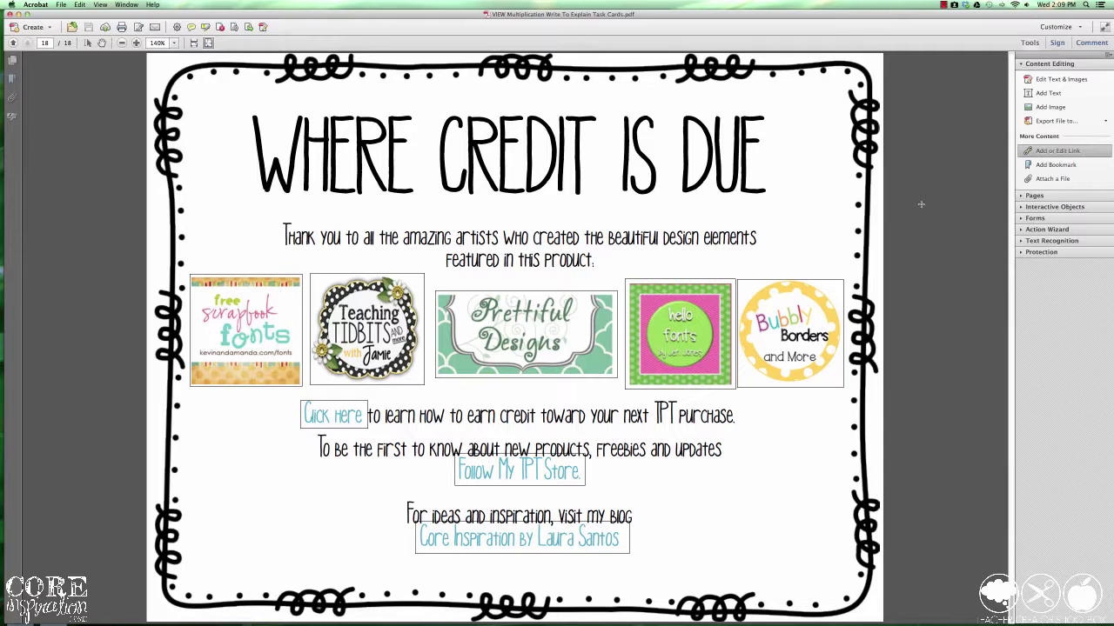
# Save the linked PDF under a new name to the Desktop.
pyautogui.click(63, 4)
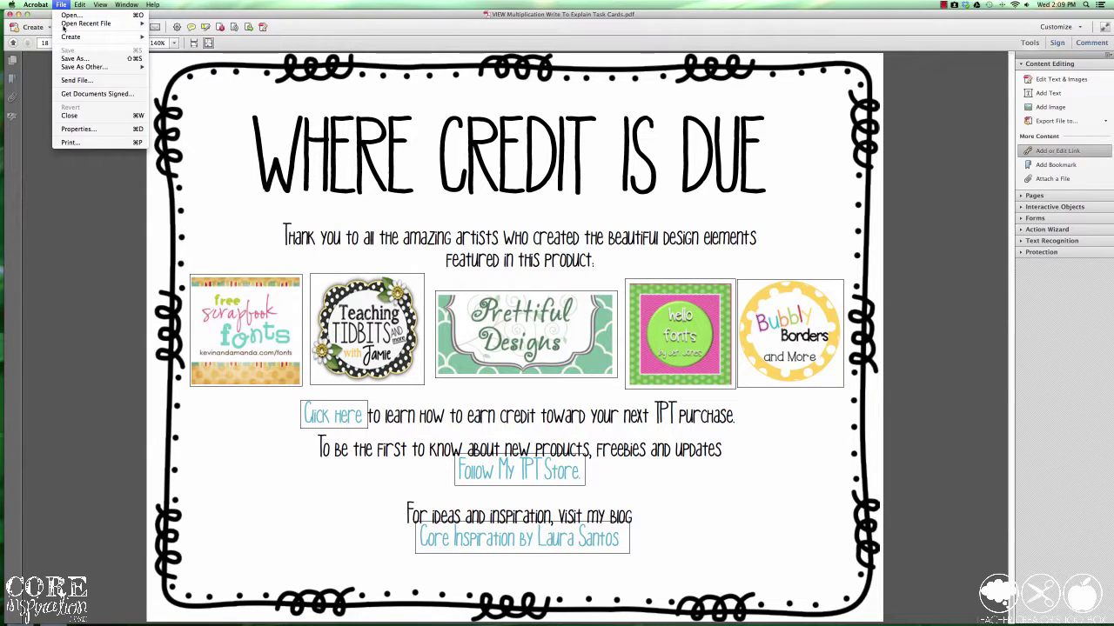
pyautogui.click(73, 59)
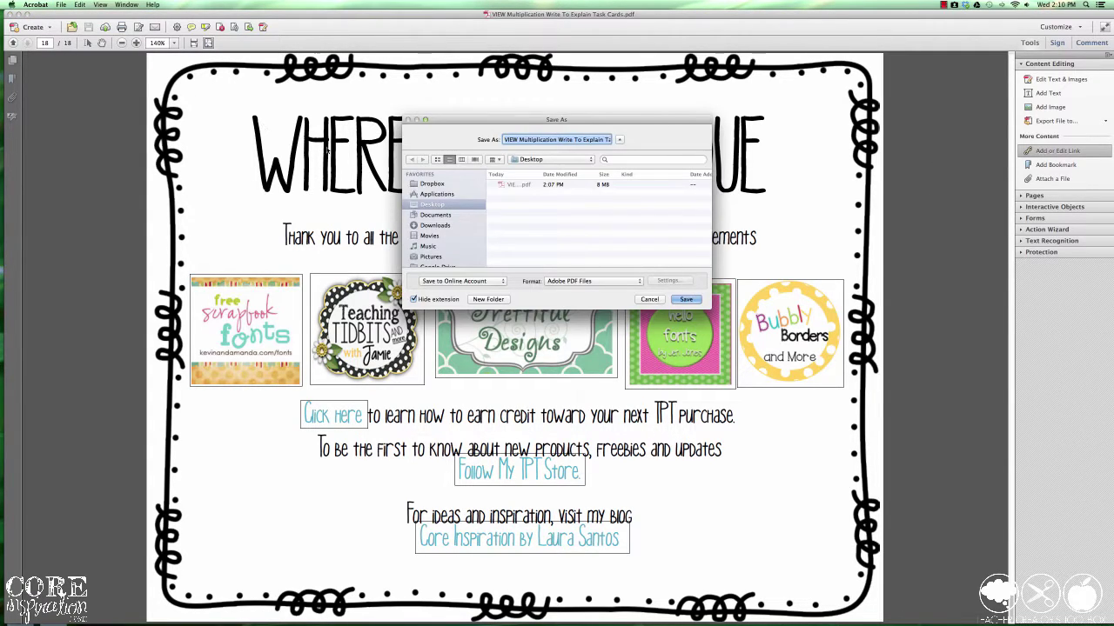
pyautogui.click(9, 15)
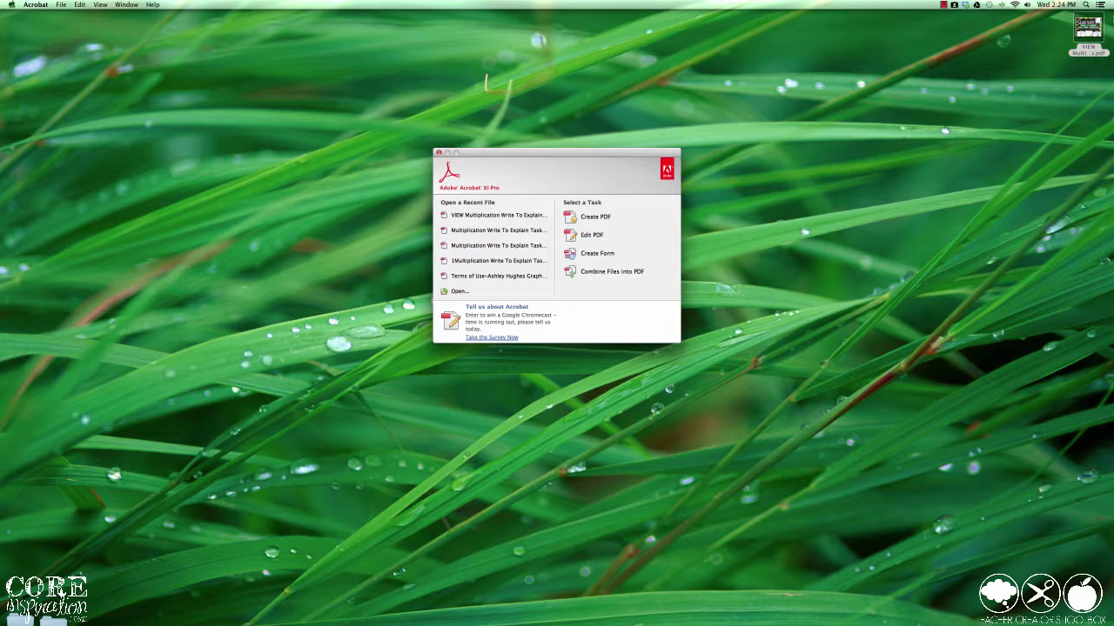
# Reopen the saved VIEW Multiplication PDF at page 18 and test the Bubbly Borders logo link.
pyautogui.click(1087, 30)
pyautogui.doubleClick(1088, 30)
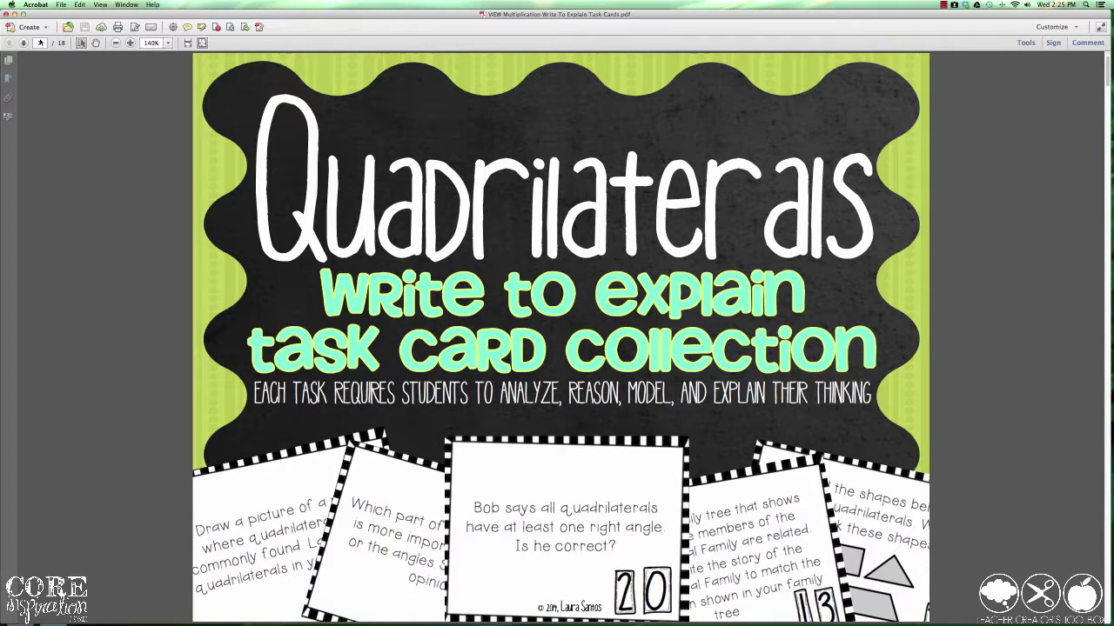
pyautogui.click(40, 41)
pyautogui.write('18')
pyautogui.press('Return')
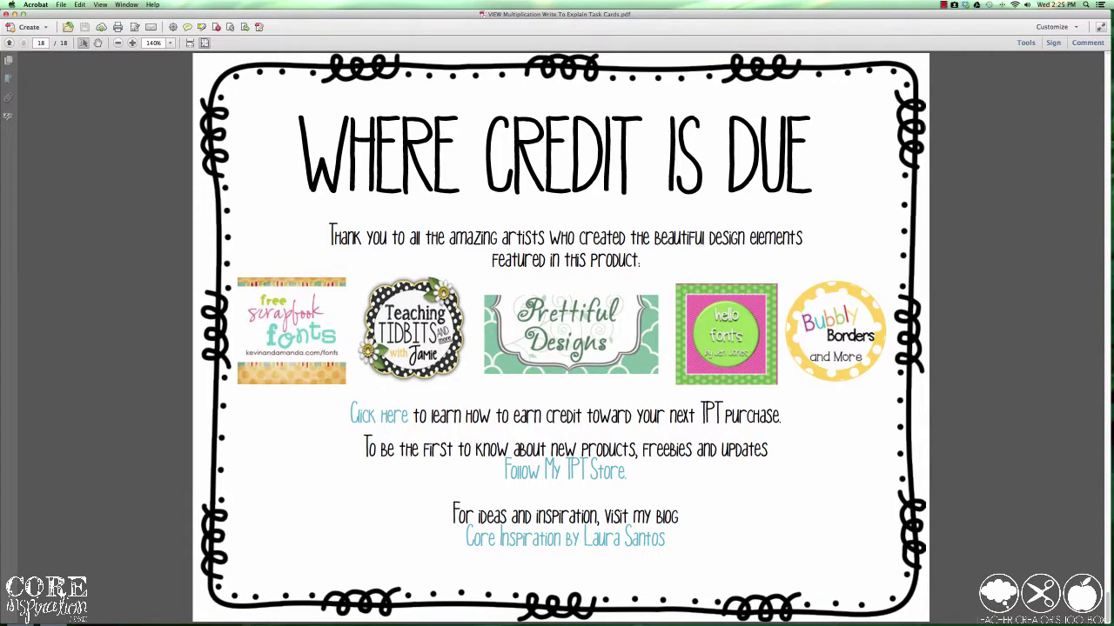
pyautogui.click(815, 338)
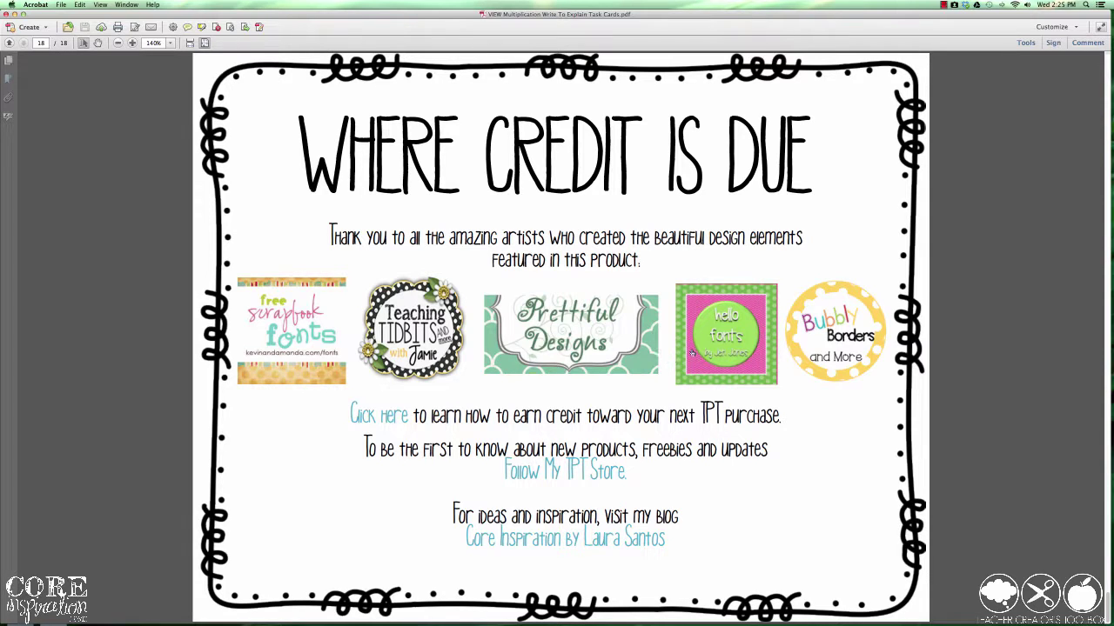